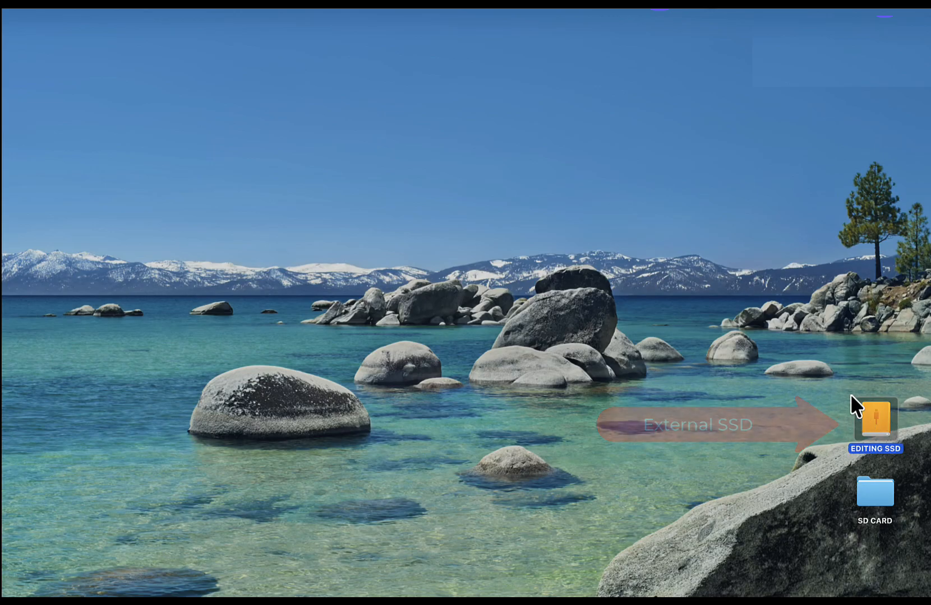
Step: Open the Video_Editng_Org_Template folder on the EDITING SSD drive and examine the contents of its seven numbered subfolders
double_click(884, 416)
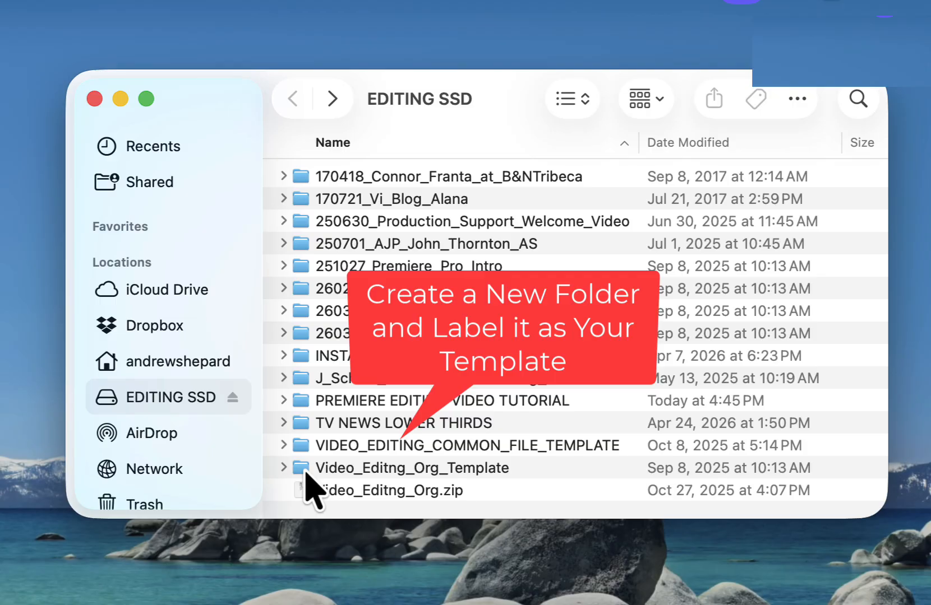
double_click(305, 471)
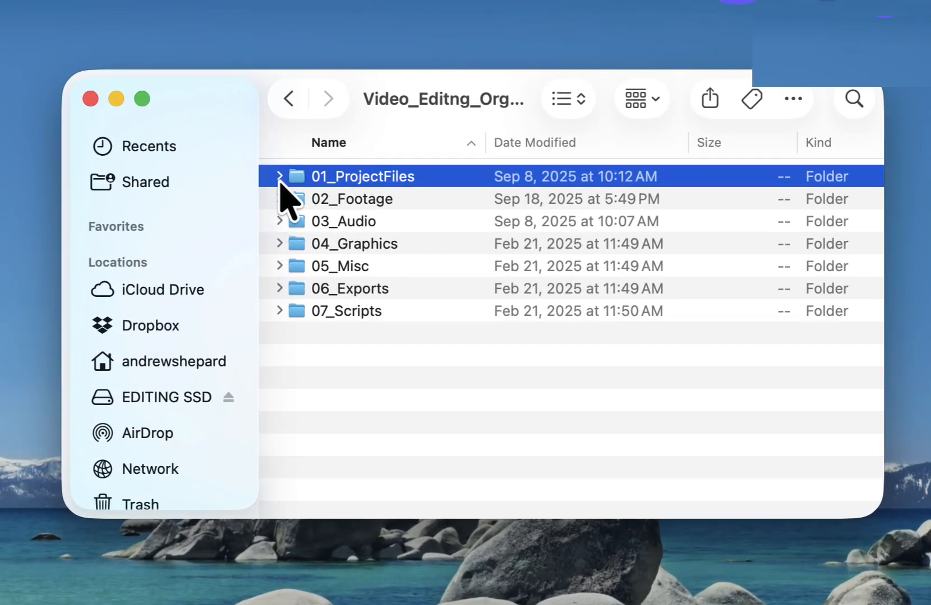
left_click(279, 177)
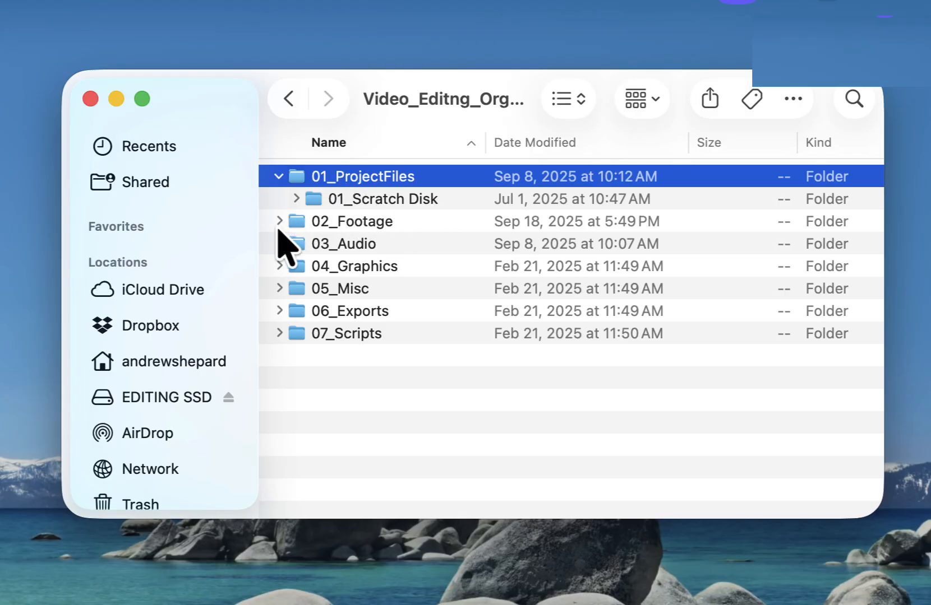
left_click(279, 222)
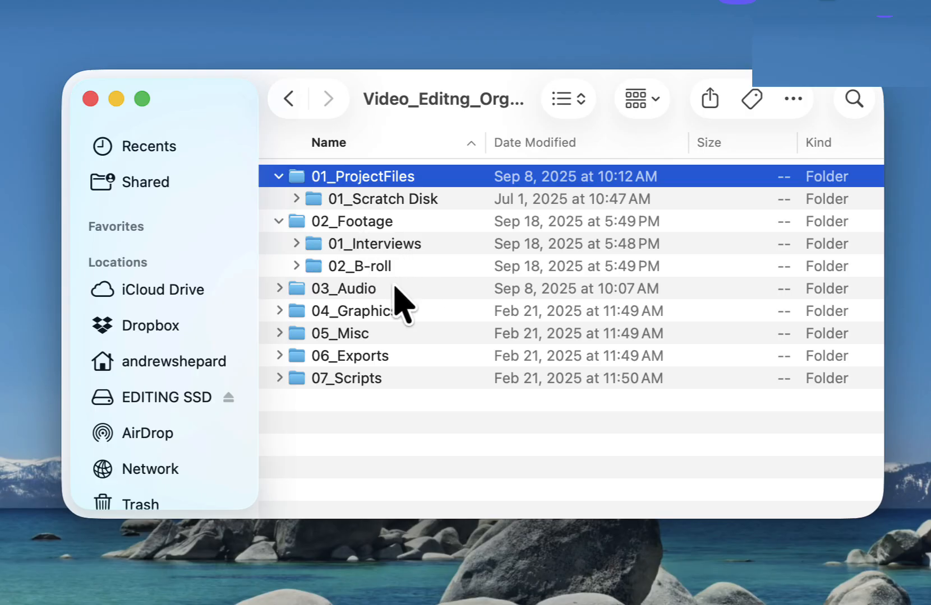
left_click(279, 289)
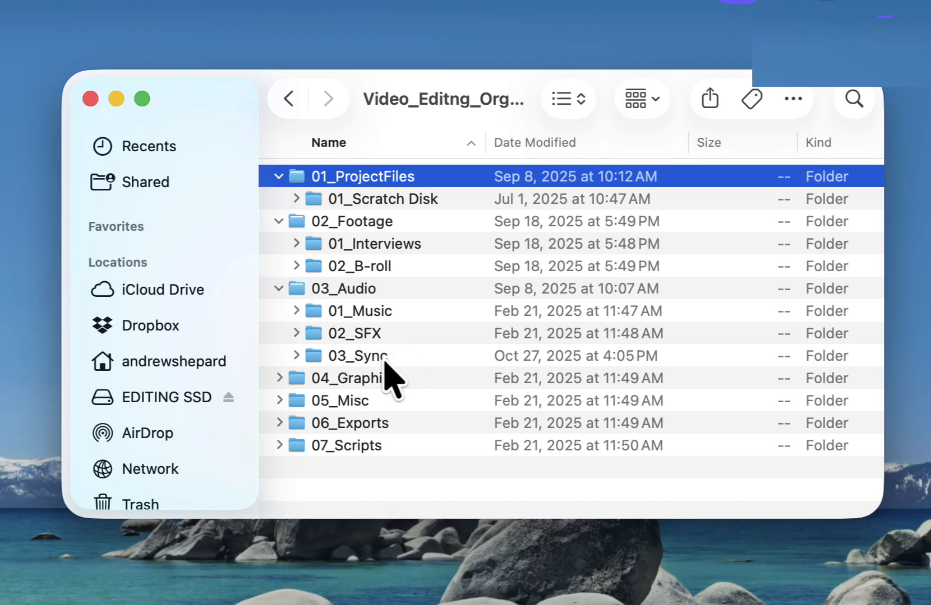
left_click(279, 378)
left_click(280, 401)
left_click(280, 424)
left_click(279, 446)
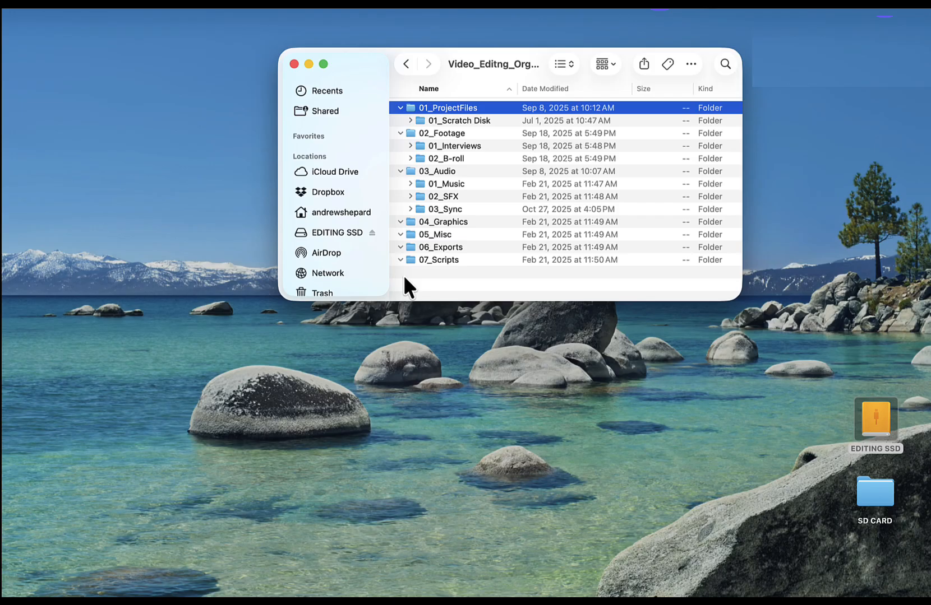
Step: Collapse the 03_Audio, 02_Footage and 01_ProjectFiles folders and return to the EDITING SSD drive's main folder list
left_click(400, 171)
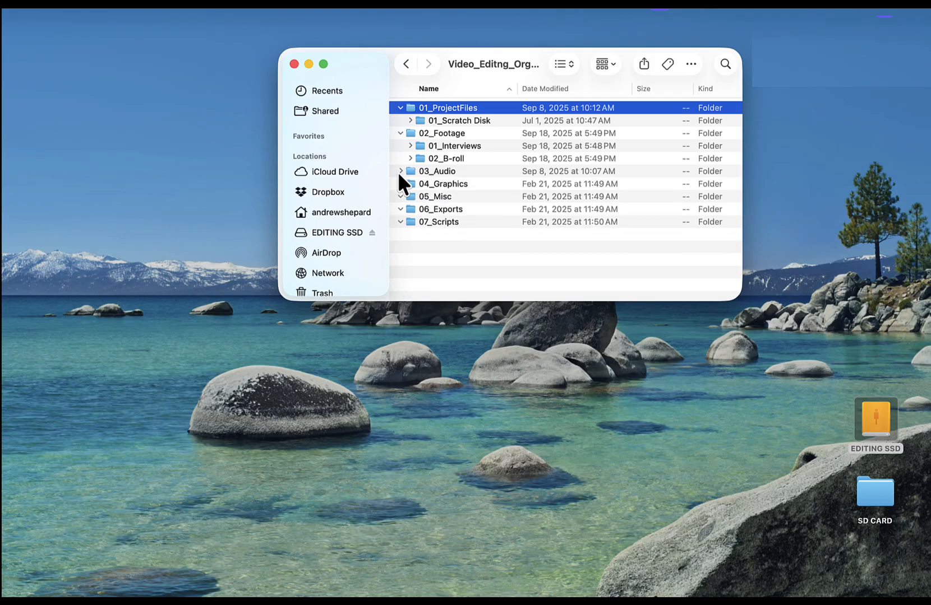
left_click(401, 133)
left_click(399, 107)
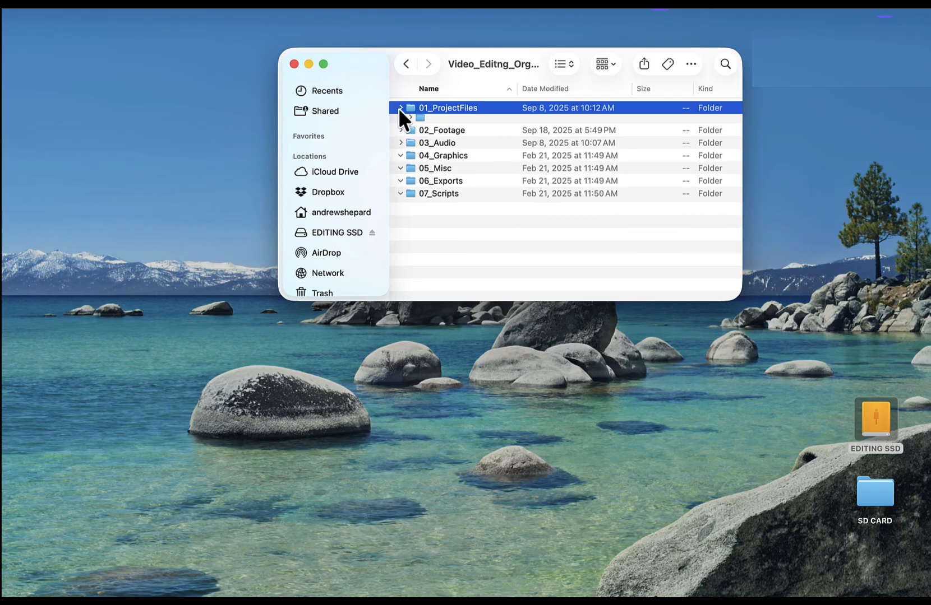
left_click(405, 65)
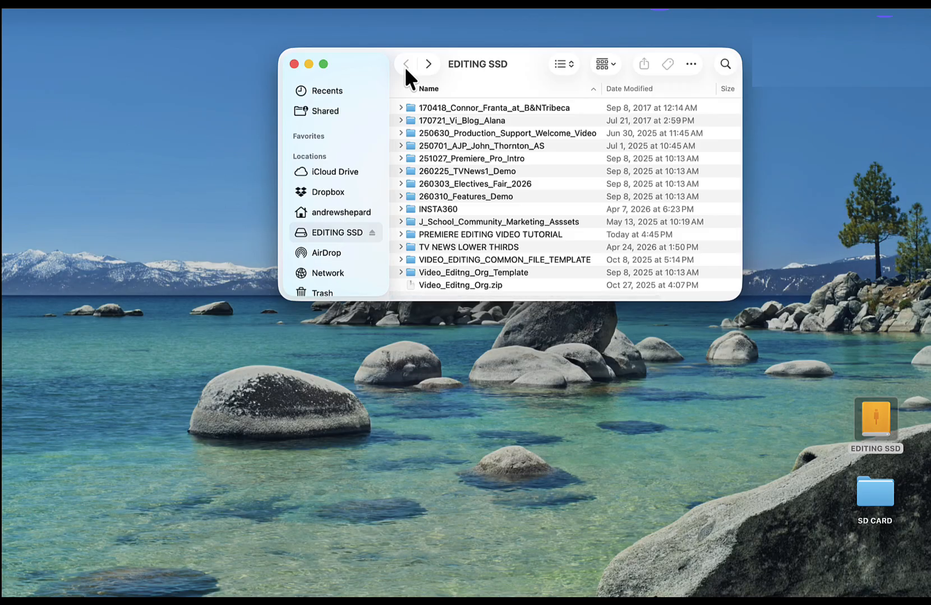
Step: Duplicate the Video_Editng_Org_Template folder on the EDITING SSD drive and select the resulting copy
left_click(478, 272)
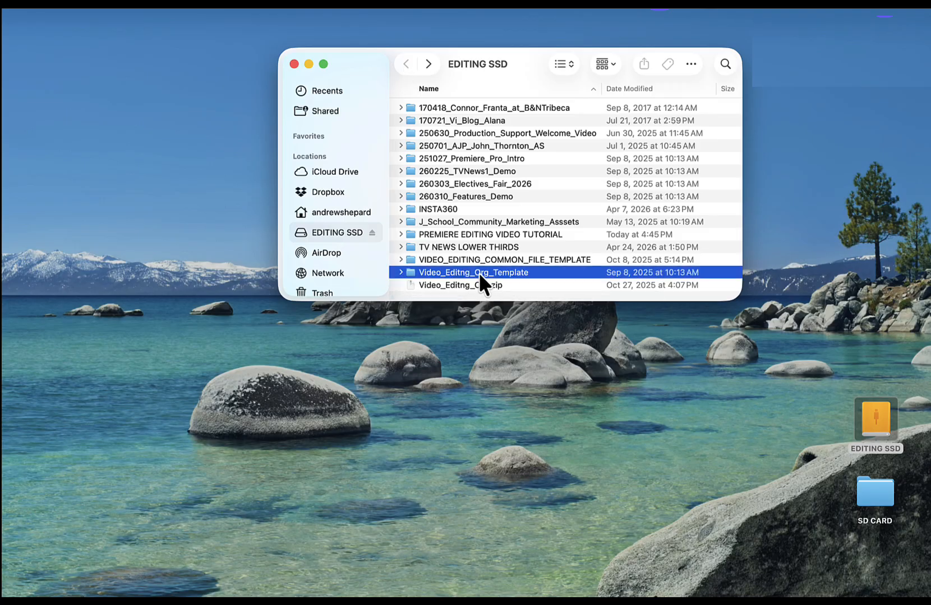
right_click(410, 275)
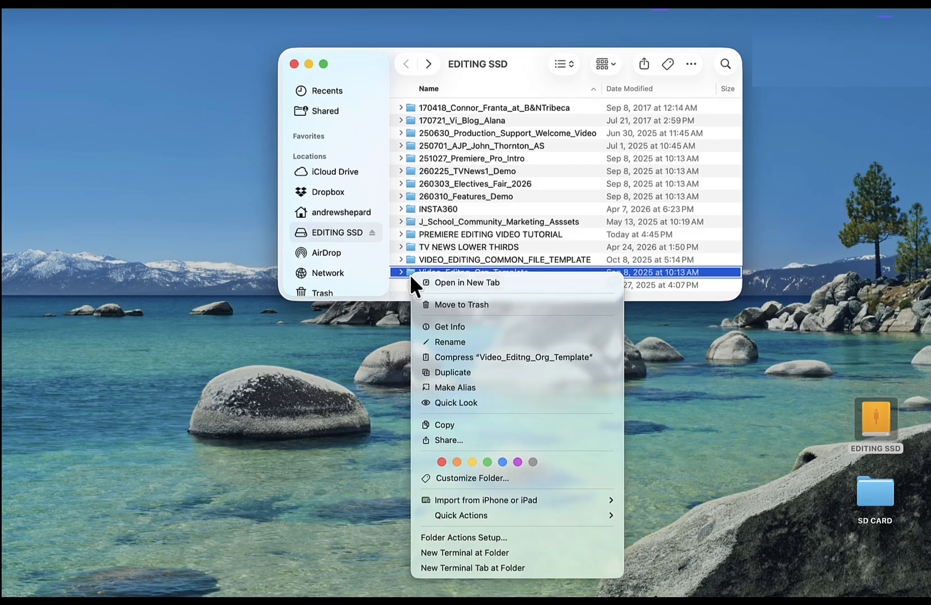
left_click(447, 374)
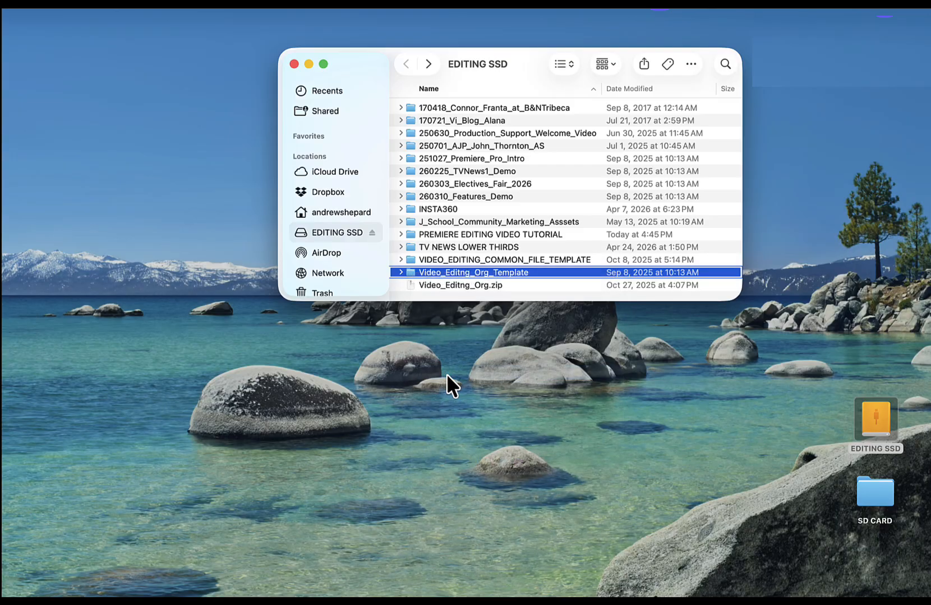
scroll(467, 246, "down", 1)
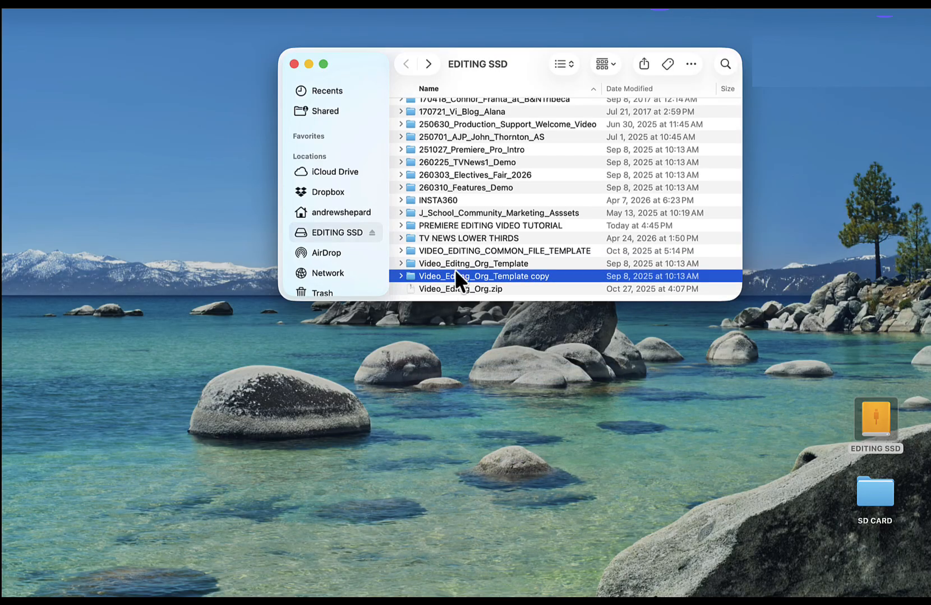
left_click(484, 262)
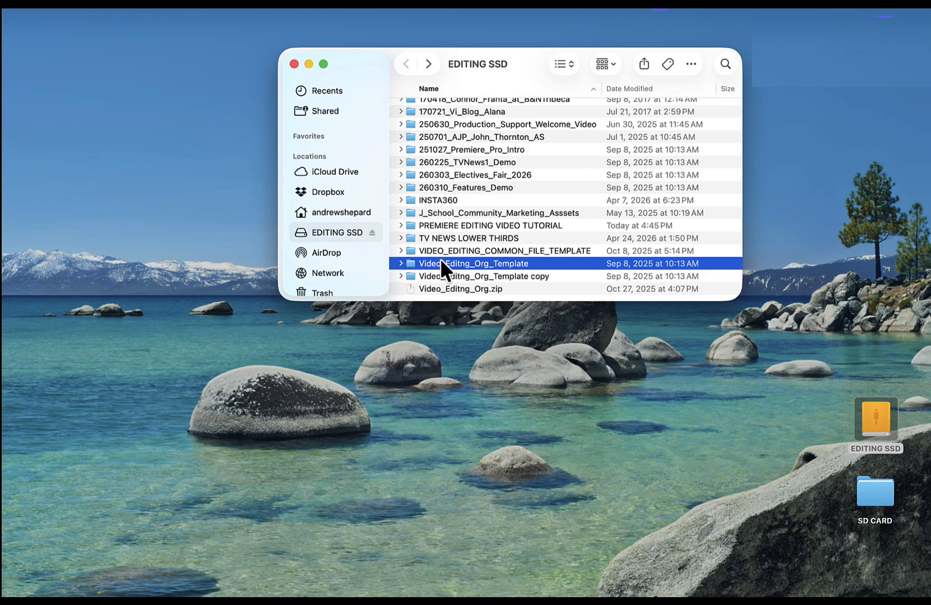
left_click(456, 276)
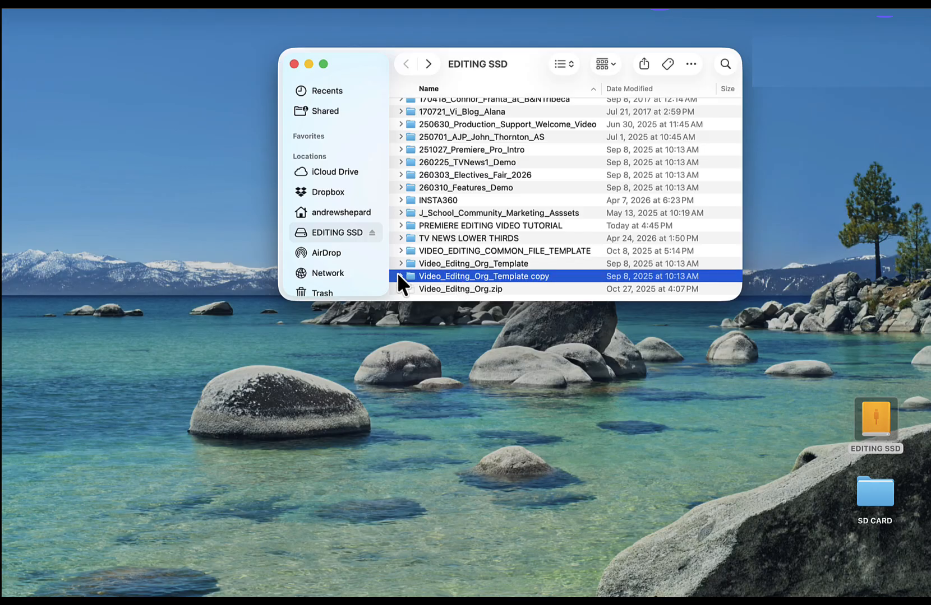
Step: Check the 01_ProjectFiles and 02_Footage subfolders inside the duplicated template, then return to the EDITING SSD folder list
double_click(410, 274)
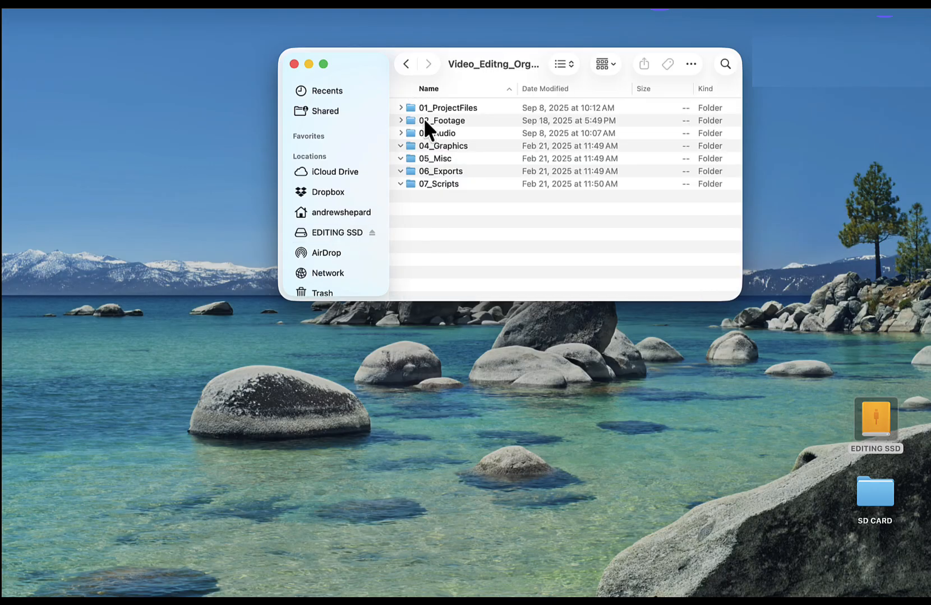
left_click(405, 107)
left_click(401, 108)
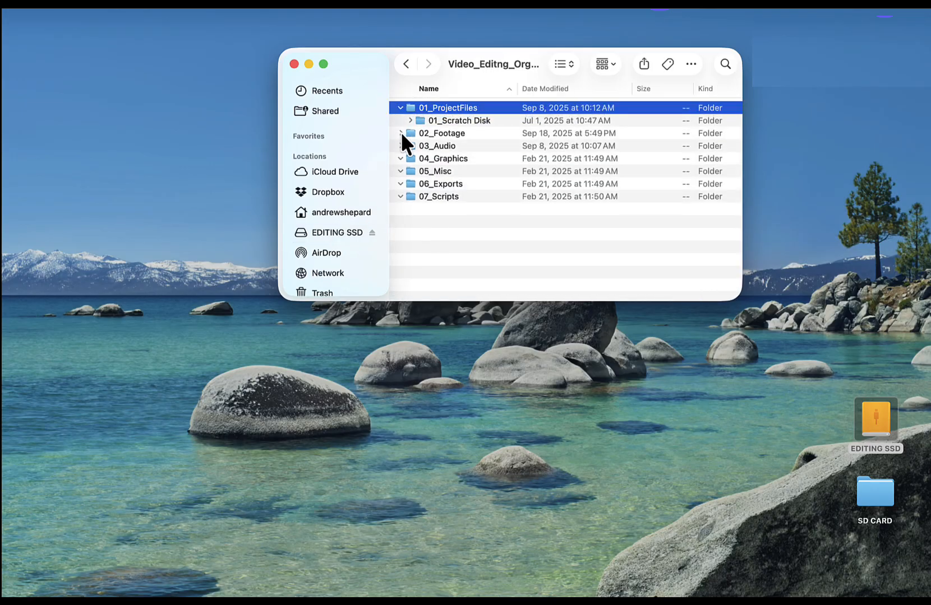
left_click(401, 133)
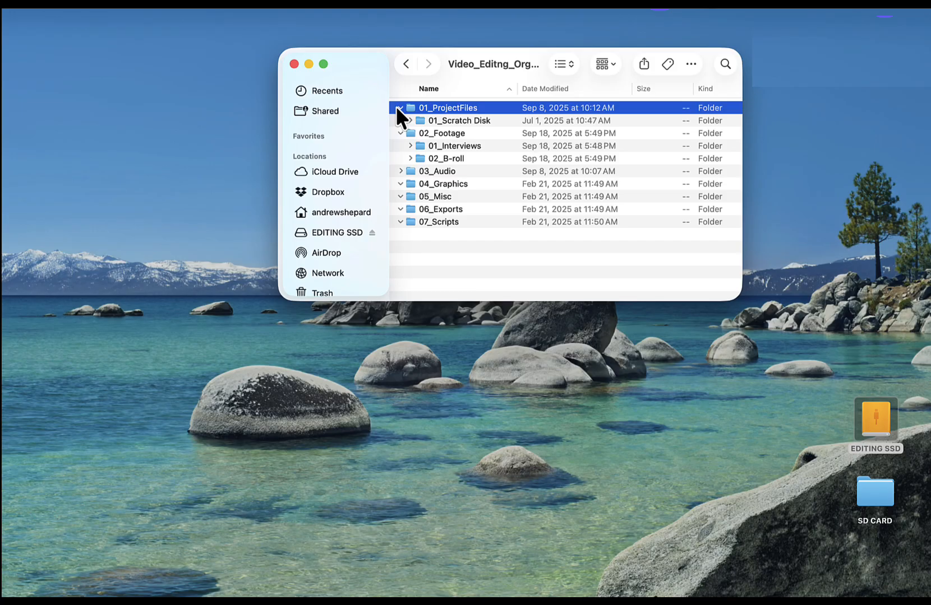
left_click(398, 107)
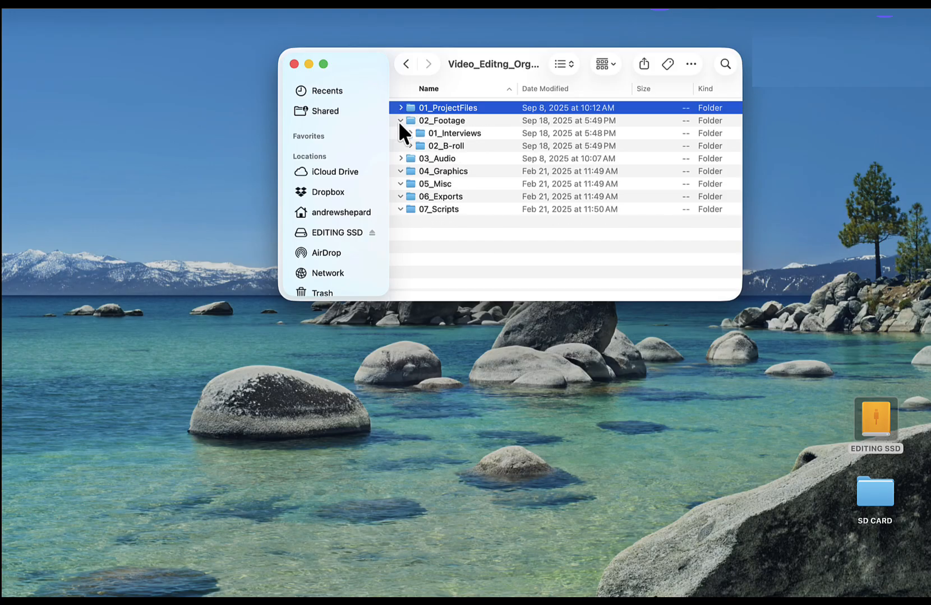
left_click(399, 121)
left_click(407, 63)
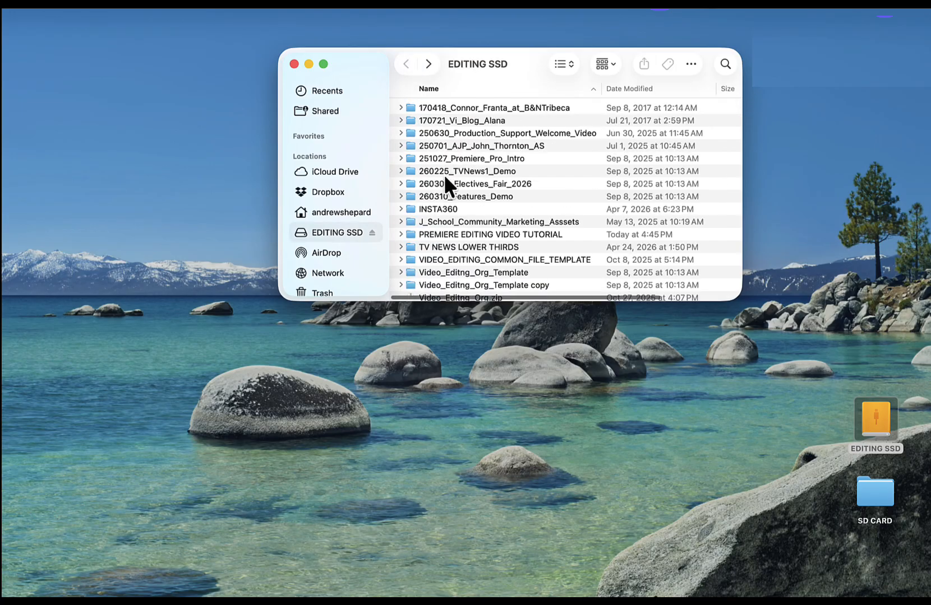
Step: Rename the duplicated template folder as 260430_Premiere_Pro_Tutorials
scroll(450, 260, "down", 2)
left_click(454, 279)
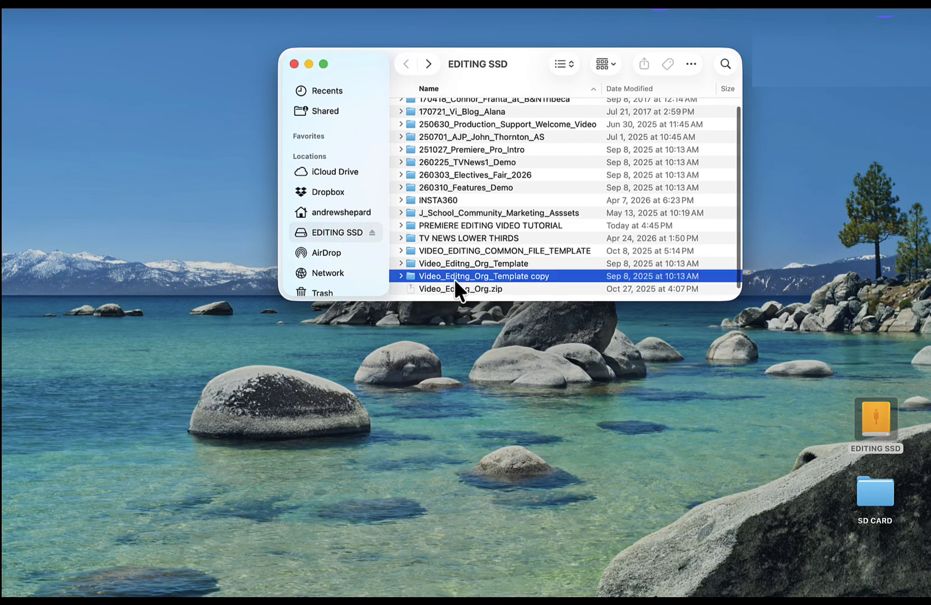
left_click(444, 276)
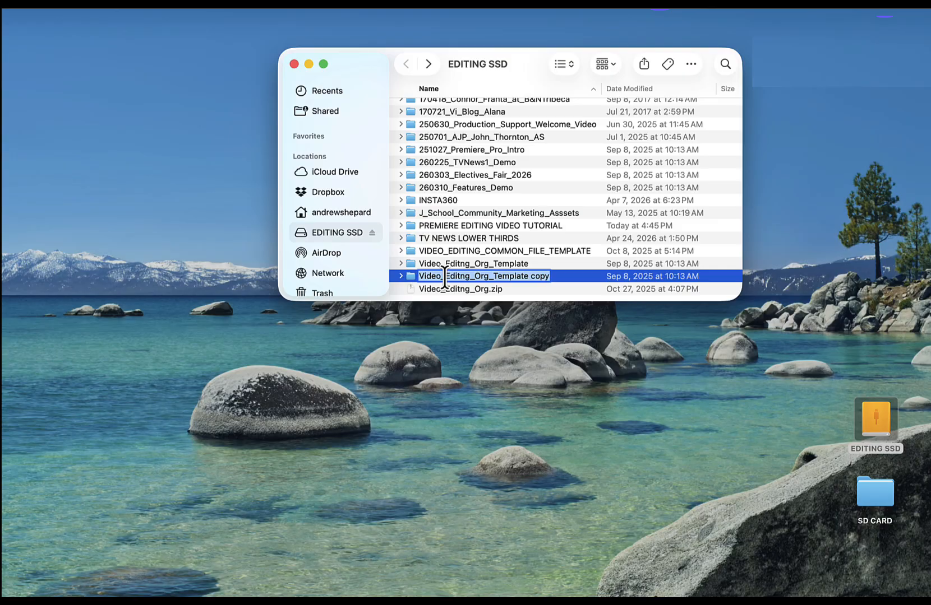
type("260430_")
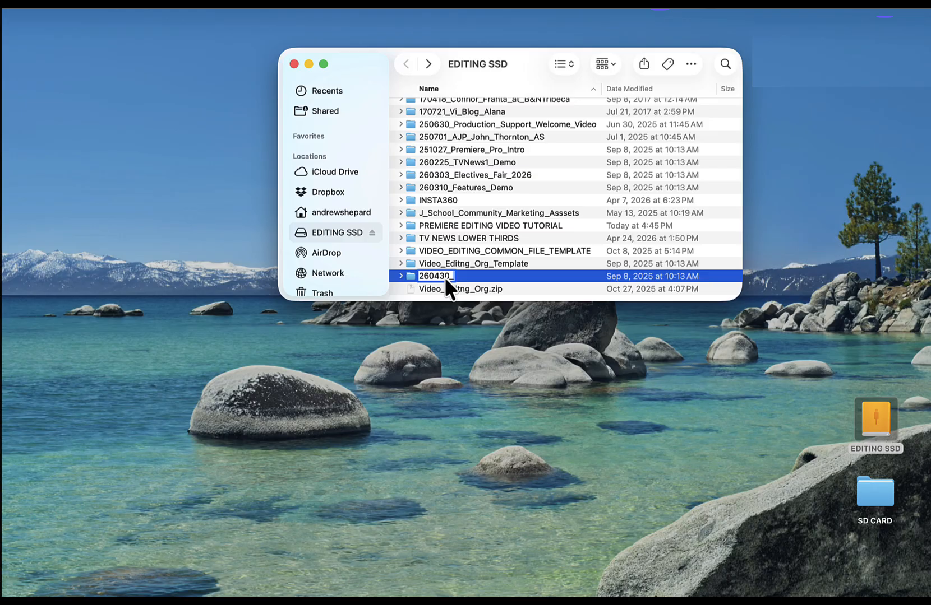
type("Premiere_Pro_Tut")
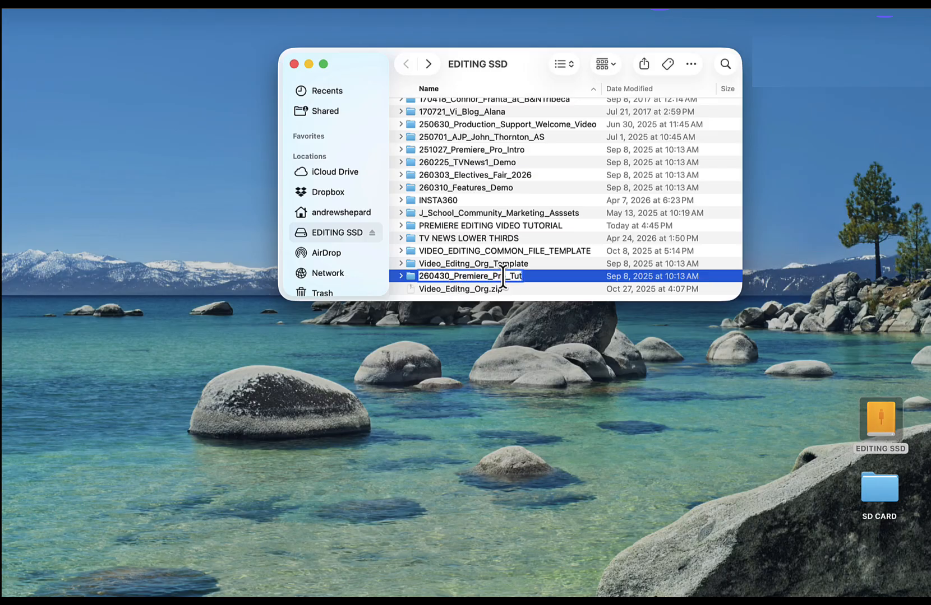
type("orials")
key("Return")
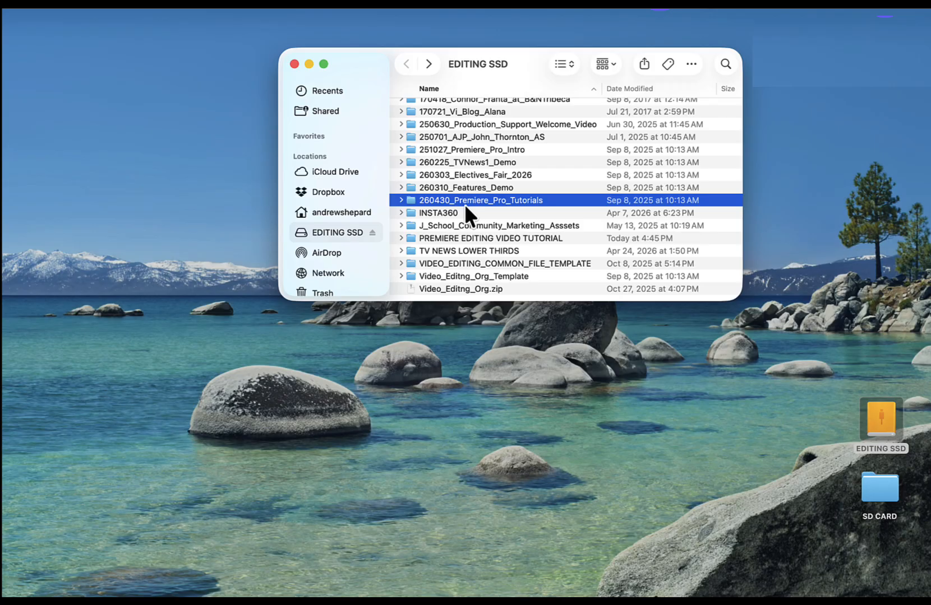
Step: Open the 260430_Premiere_Pro_Tutorials folder and the SD CARD's Video folder in separate windows, with the project's 02_Footage subfolders expanded
double_click(412, 202)
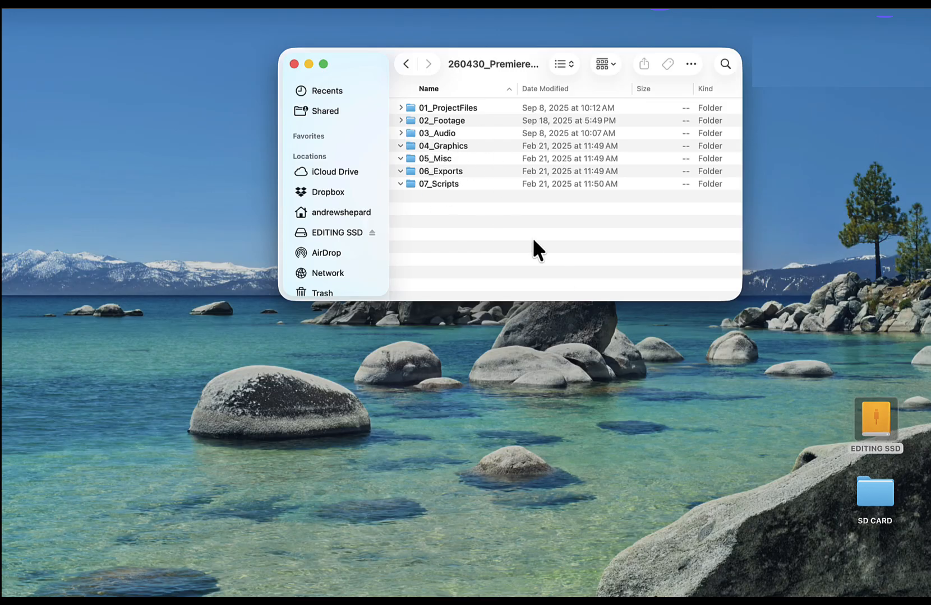
double_click(865, 494)
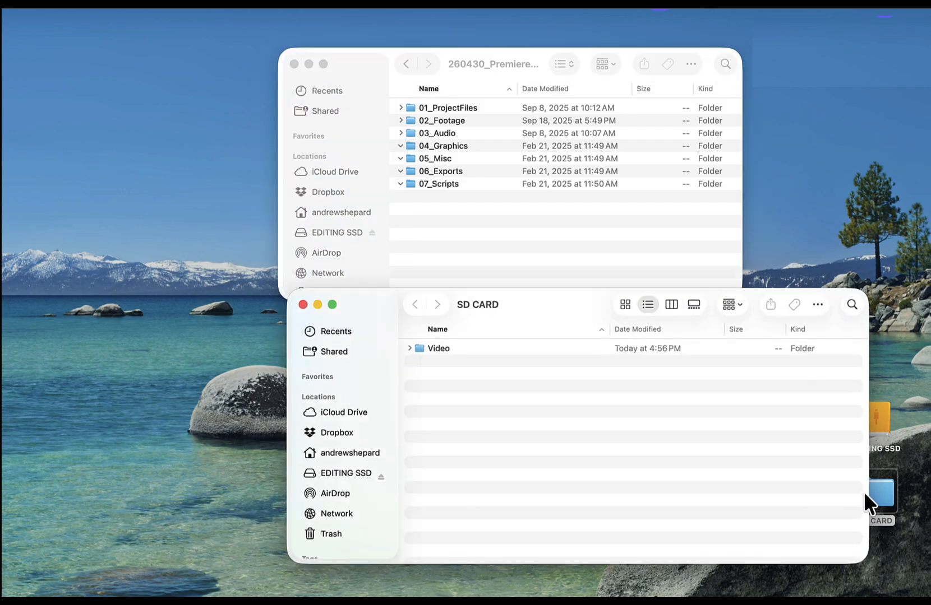
double_click(419, 348)
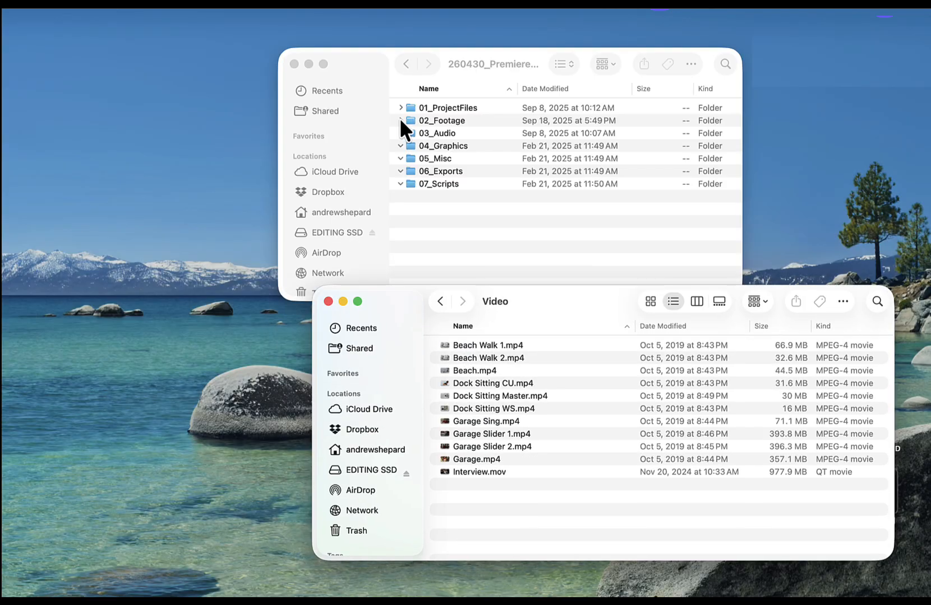
left_click(400, 120)
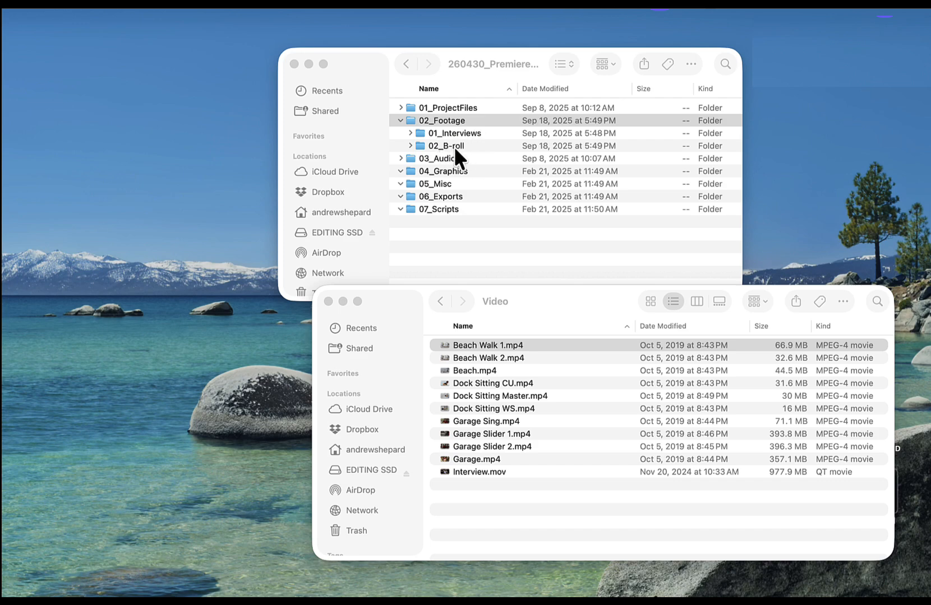
Step: Copy the clips from Beach Walk 1.mp4 through Garage.mp4 from the SD CARD's Video folder into the project's 02_Footage folder
left_click(468, 345)
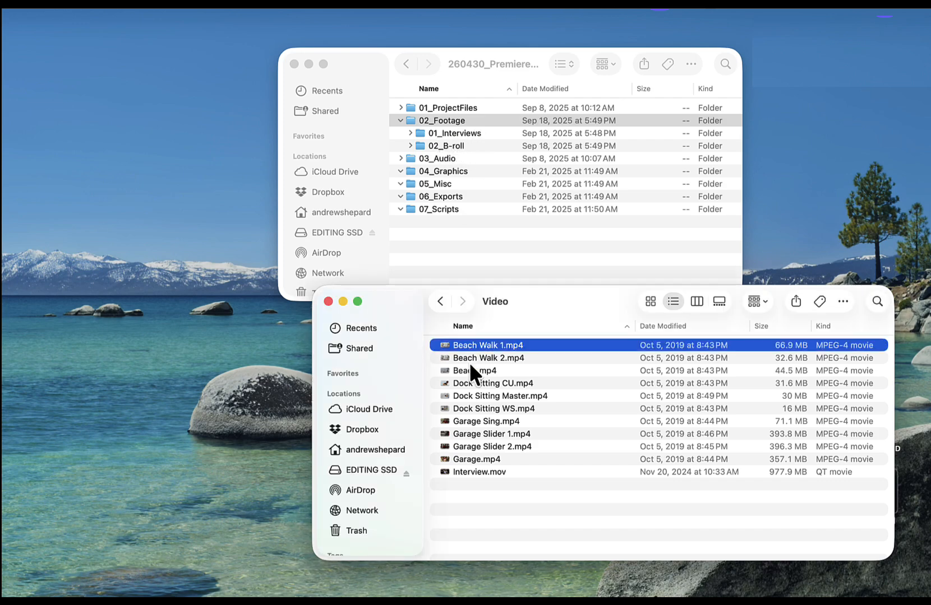
key("Return")
left_click(478, 360)
left_click(481, 346)
left_click(486, 459, "shift")
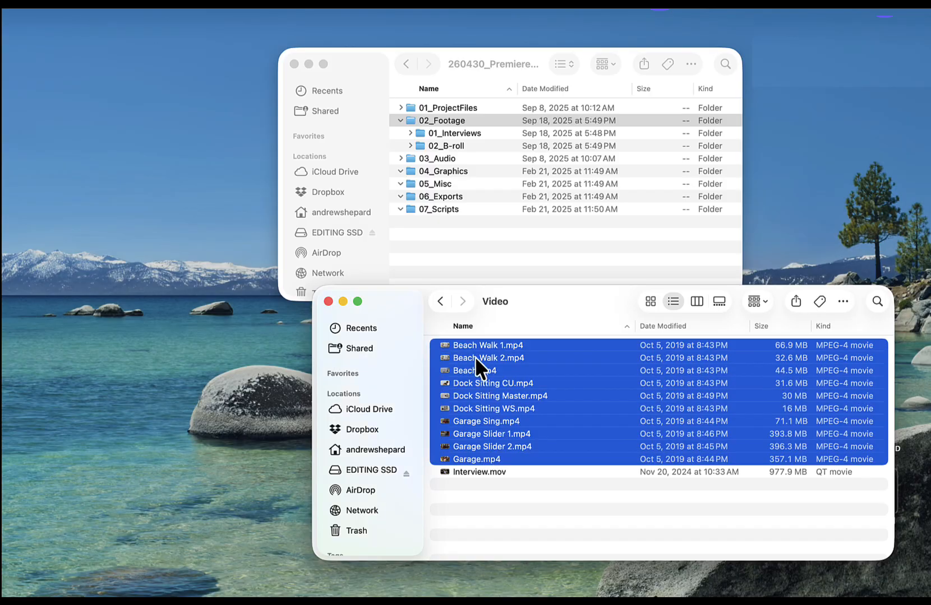
left_click_drag(475, 359, 446, 146)
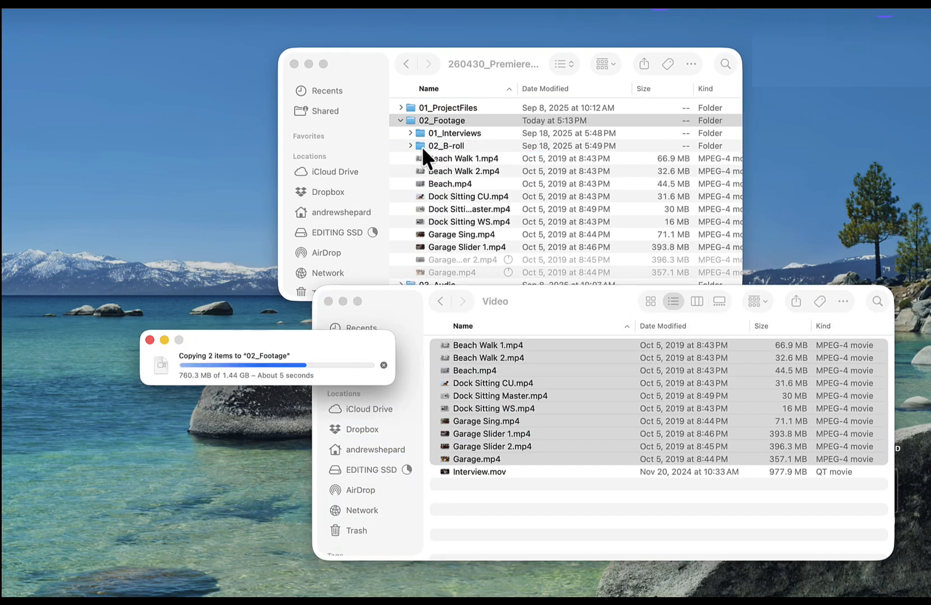
Step: Move the copied clips, Beach Walk 1.mp4 through Garage.mp4, from 02_Footage into its 02_B-roll subfolder and collapse that subfolder
left_click(411, 145)
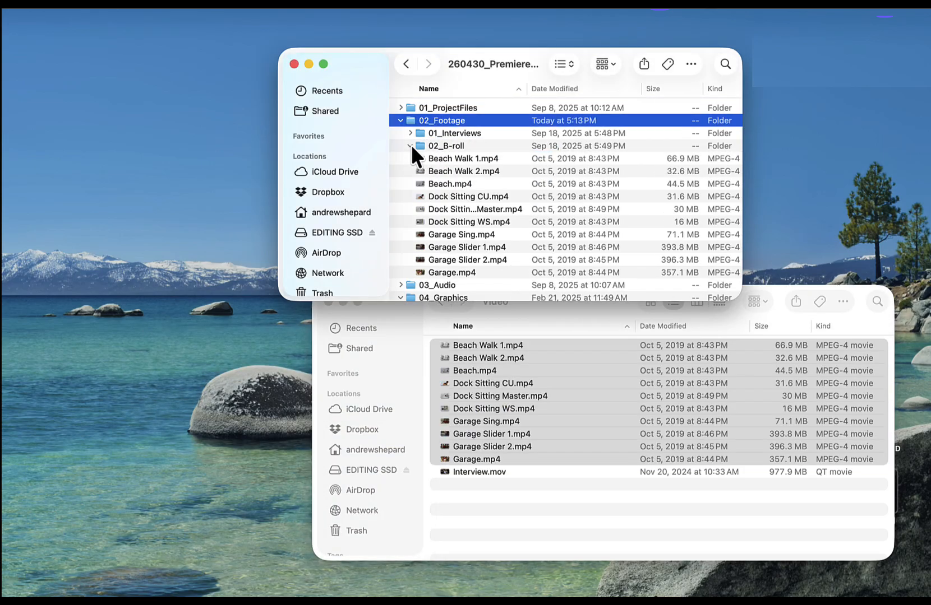
left_click(429, 158)
left_click(444, 272, "shift")
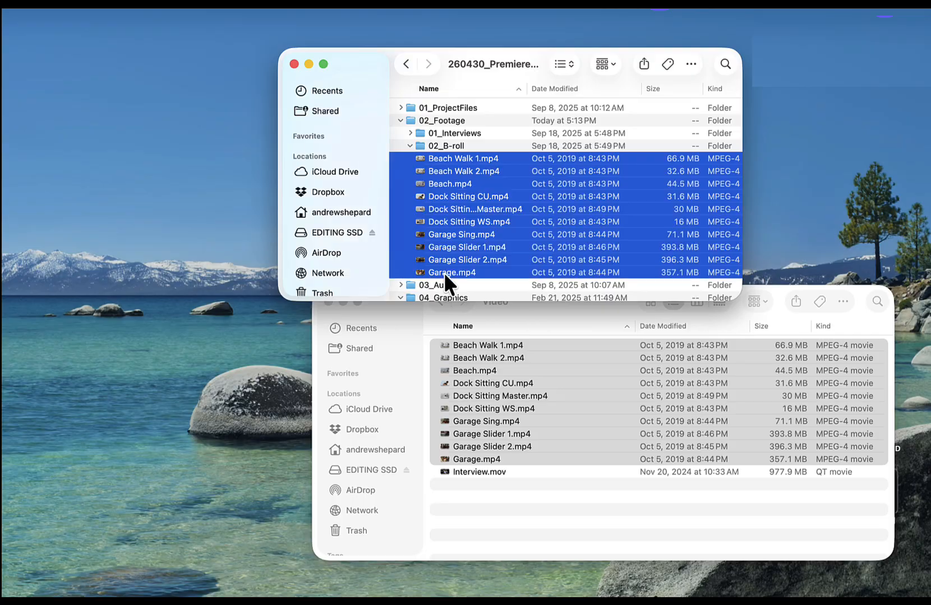
left_click_drag(448, 165, 443, 147)
left_click(410, 145)
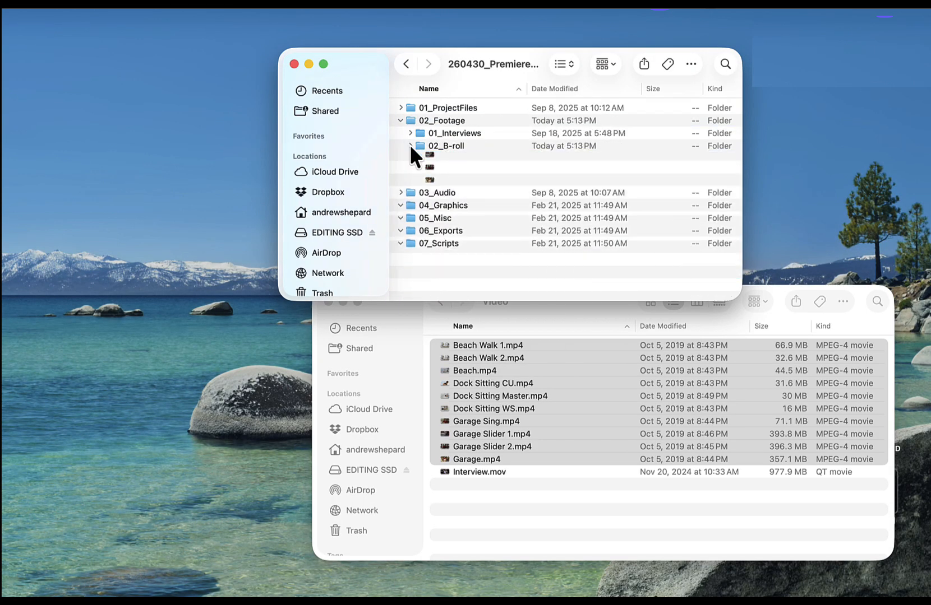
Step: Copy Interview.mov from the SD CARD's Video folder into the project's 01_Interviews subfolder, check it there, and leave both footage subfolders collapsed
left_click(409, 145)
left_click(409, 144)
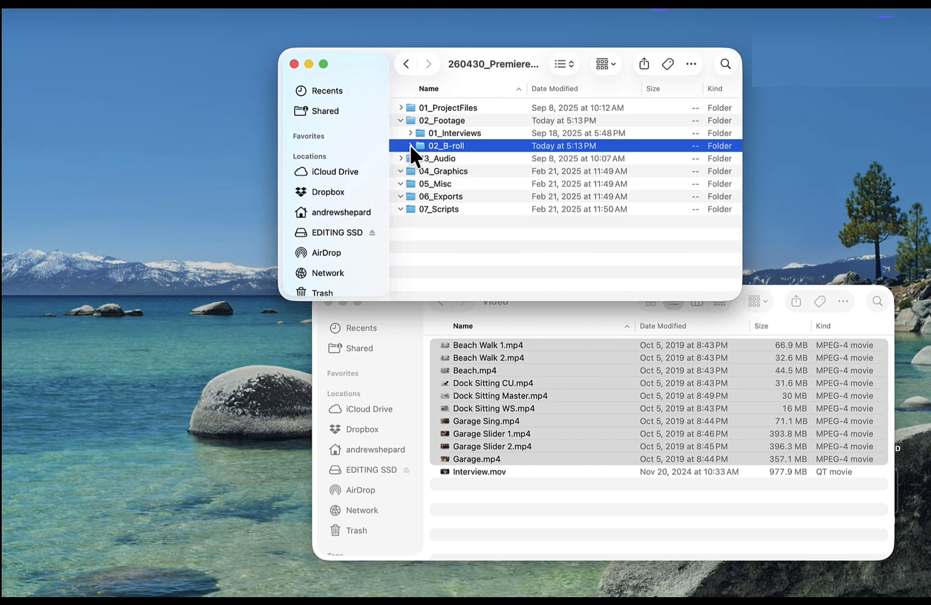
left_click(468, 474)
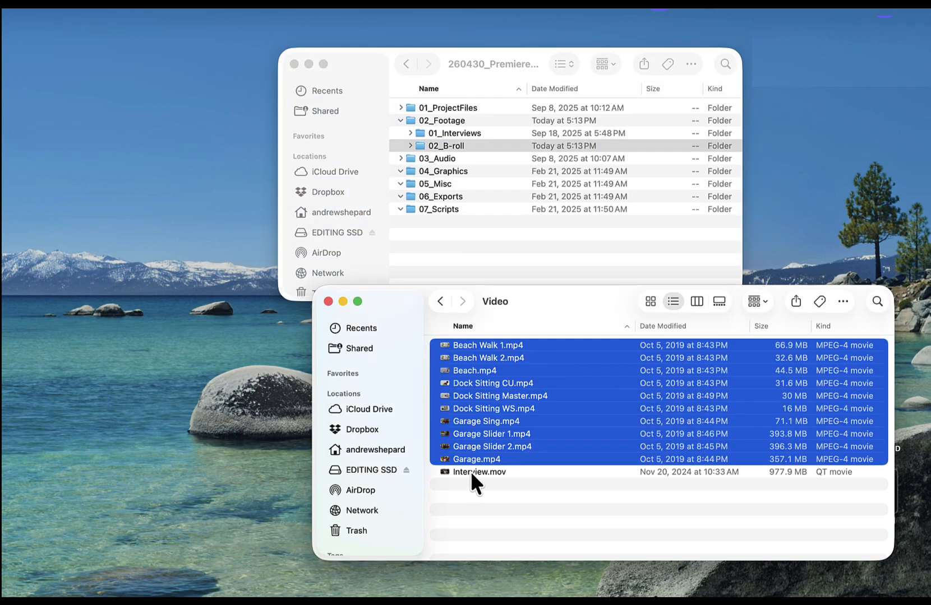
left_click(470, 472)
left_click_drag(470, 472, 442, 133)
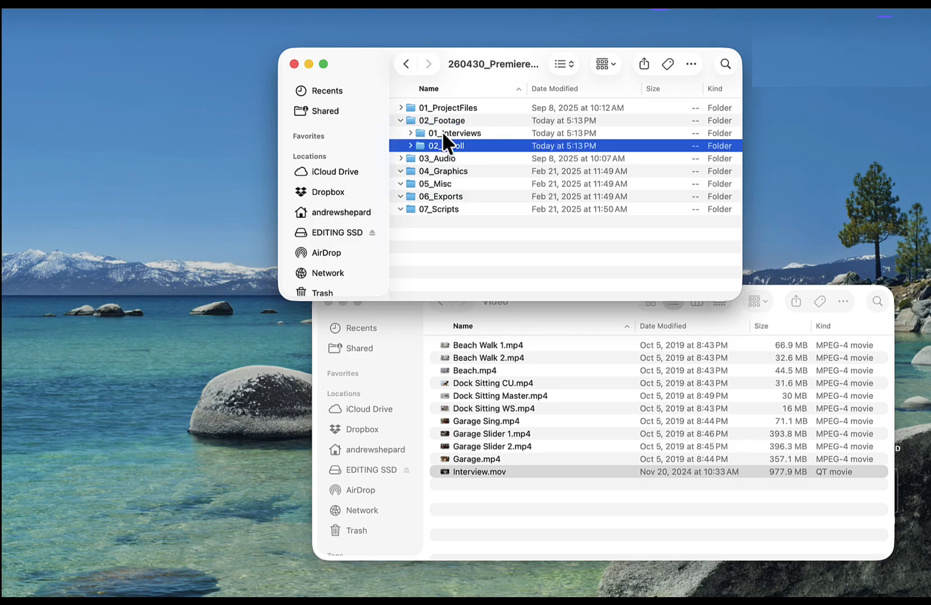
left_click(409, 133)
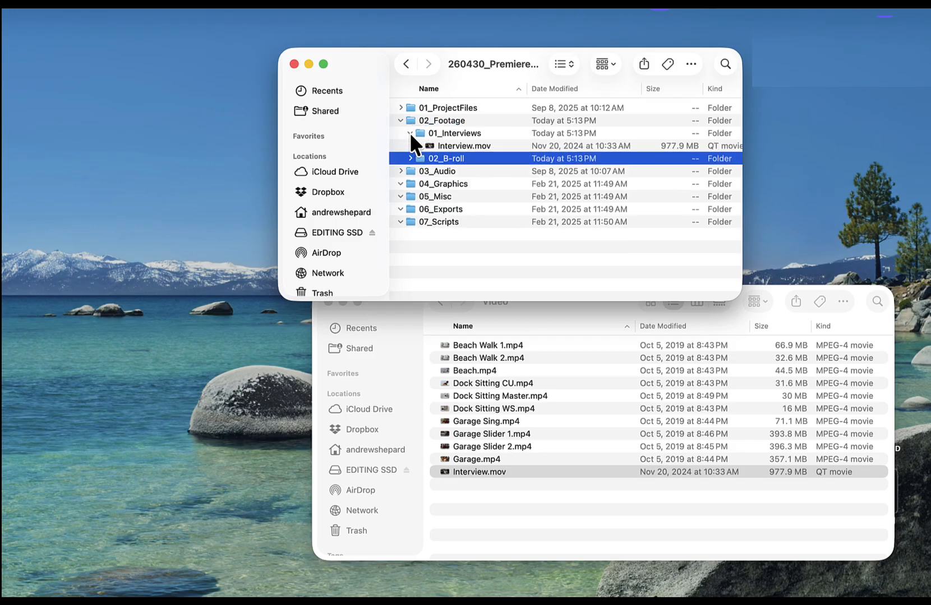
left_click(409, 133)
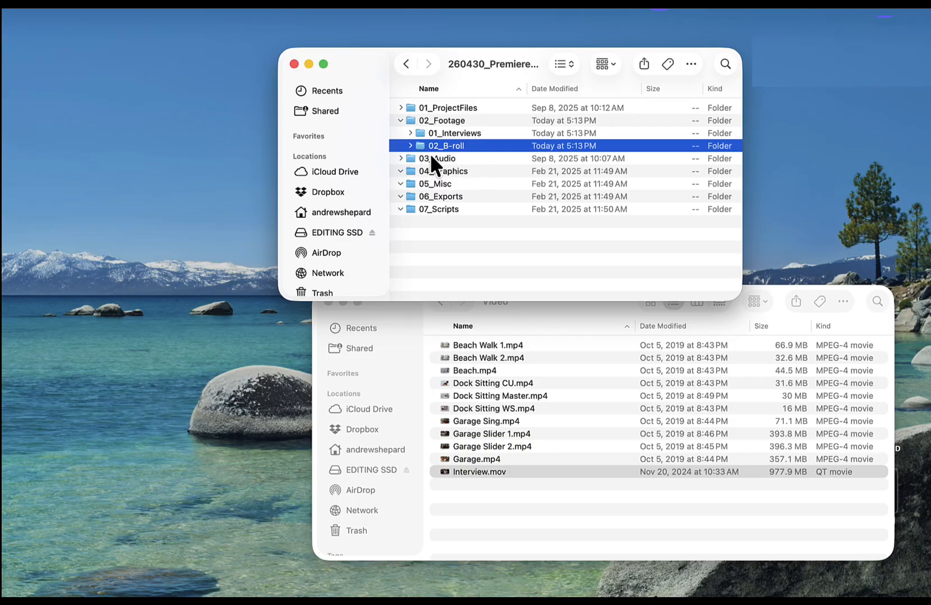
Step: Remove the SD CARD from the desktop and return to the top-level folder list of the EDITING SSD
left_click(400, 158)
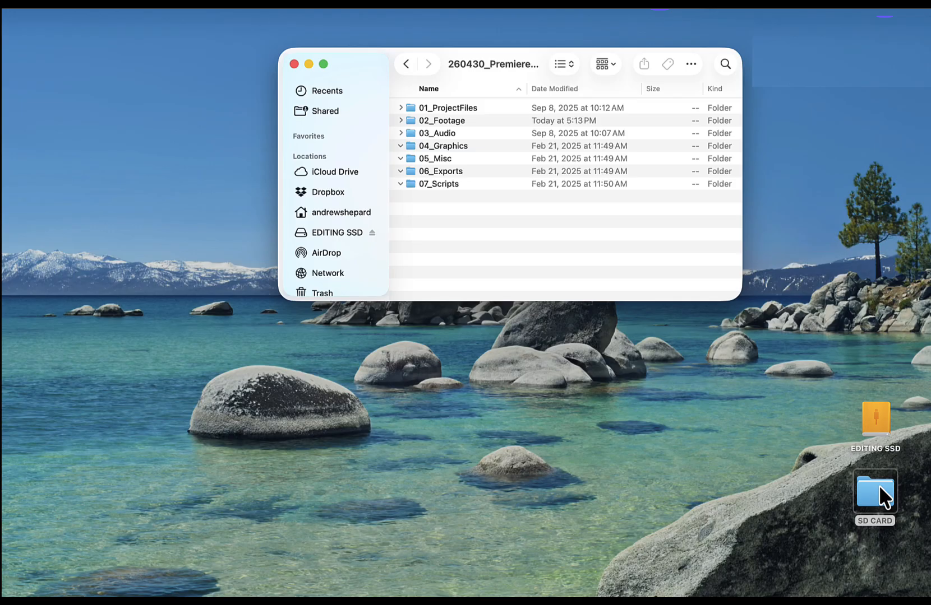
left_click_drag(879, 486, 898, 577)
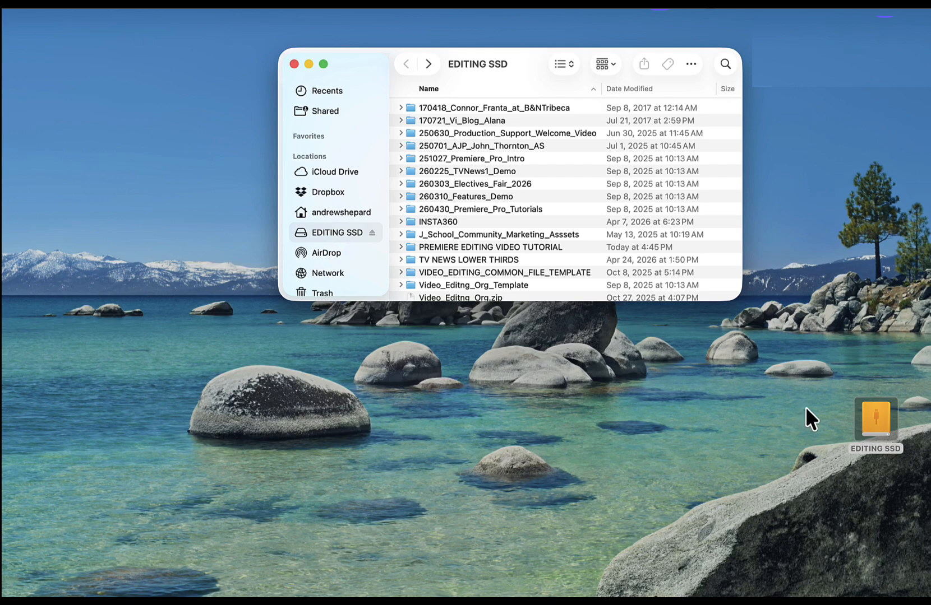
left_click(858, 421)
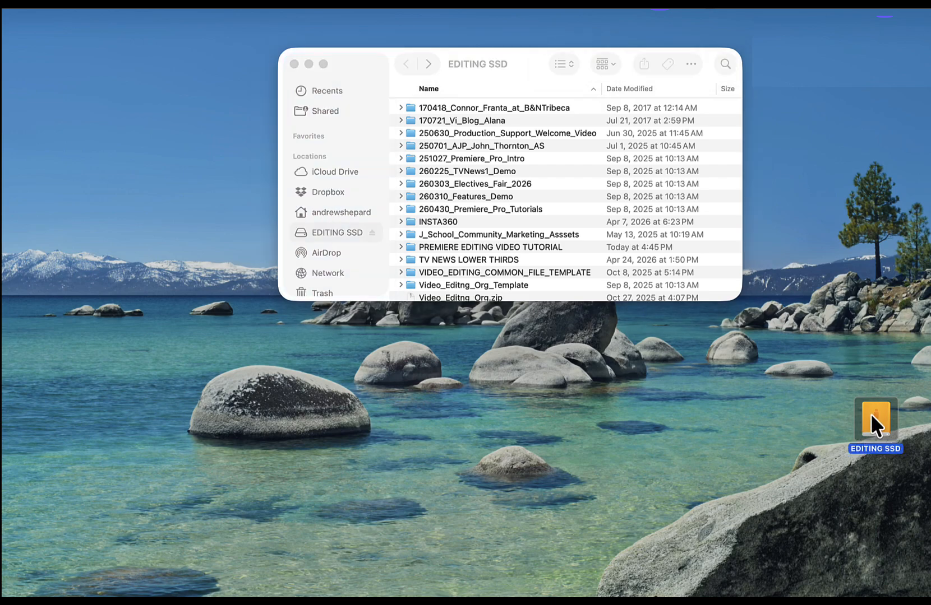
left_click(849, 339)
left_click(546, 155)
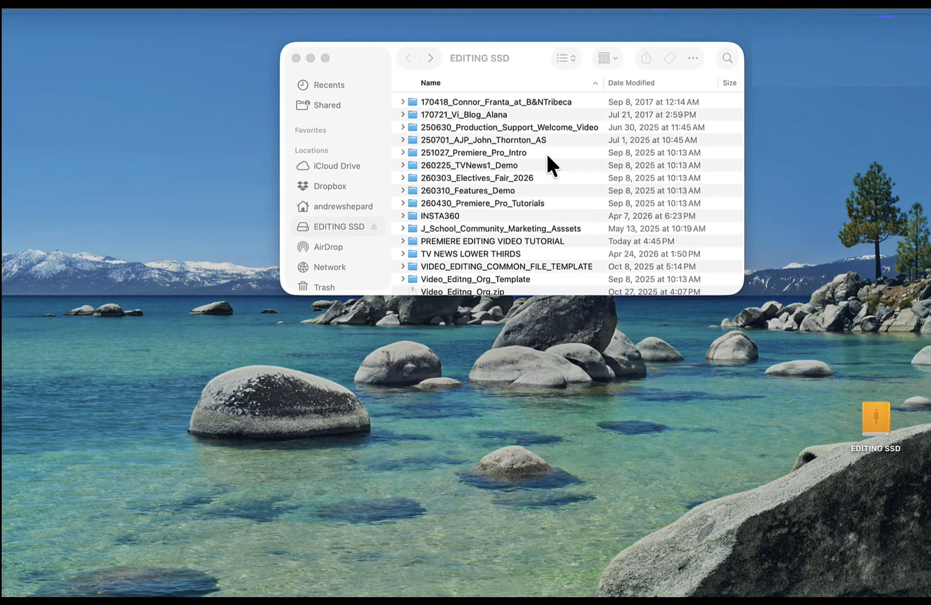